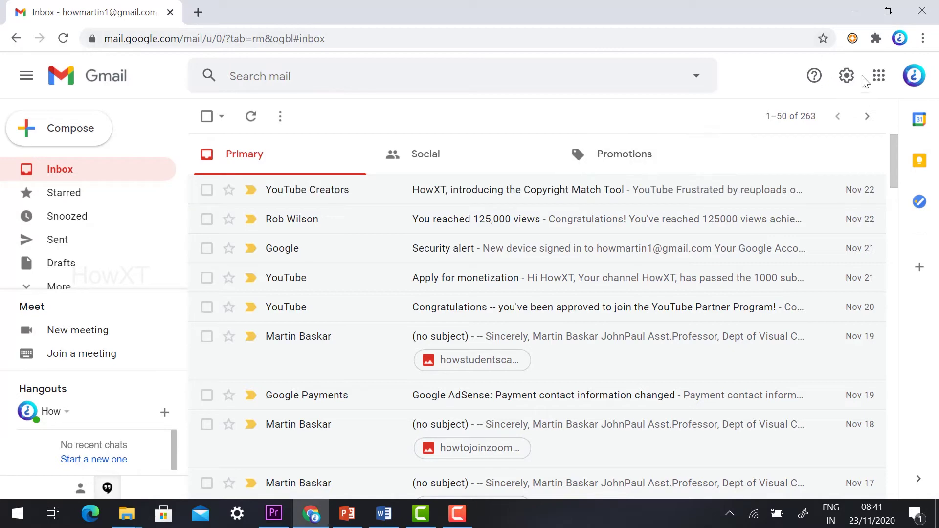
- Go to meet.google.com in a new browser tab
left_click(198, 14)
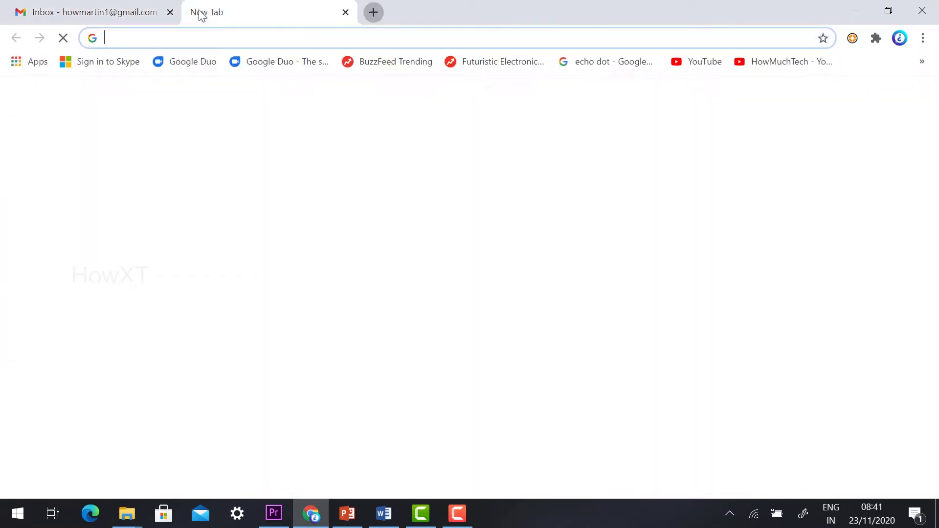
type("meet.google.com")
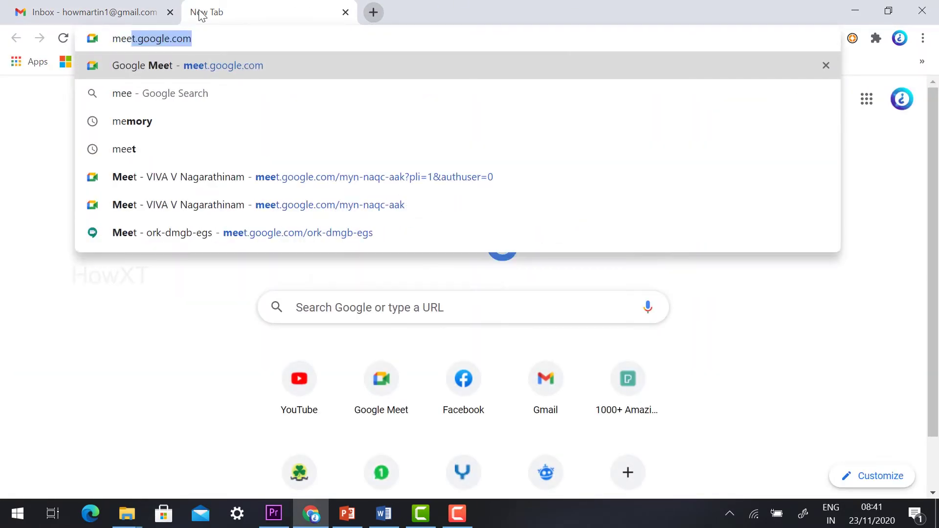
key("Down")
key("Up")
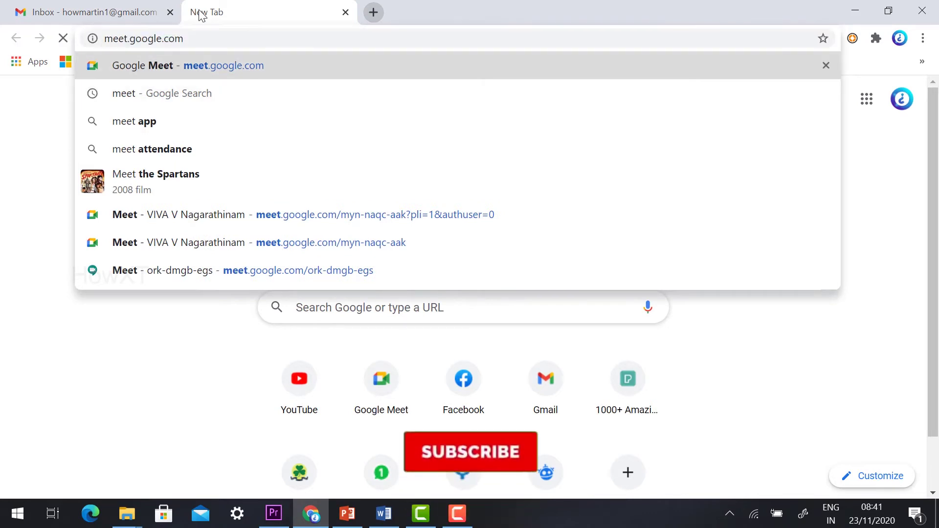
key("Return")
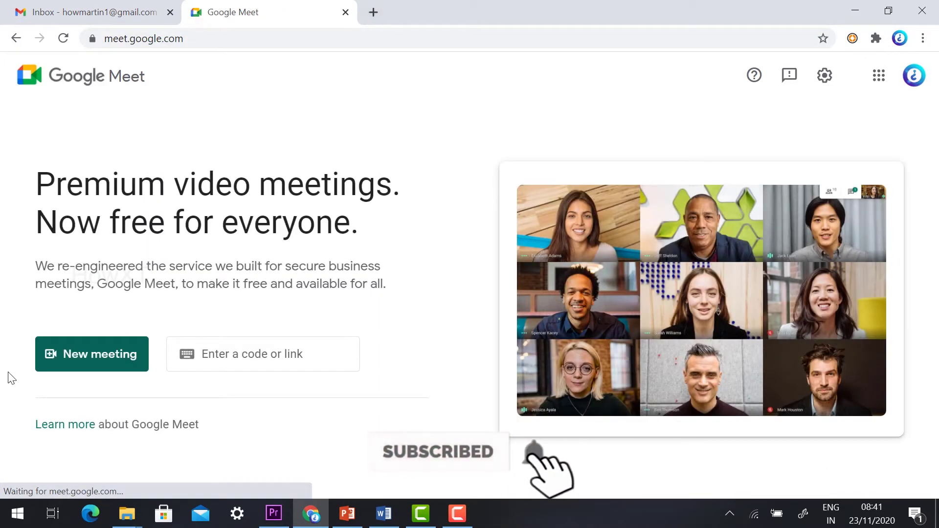
- Start an instant meeting with the camera off, join it, and dismiss the add-others prompt
left_click(99, 370)
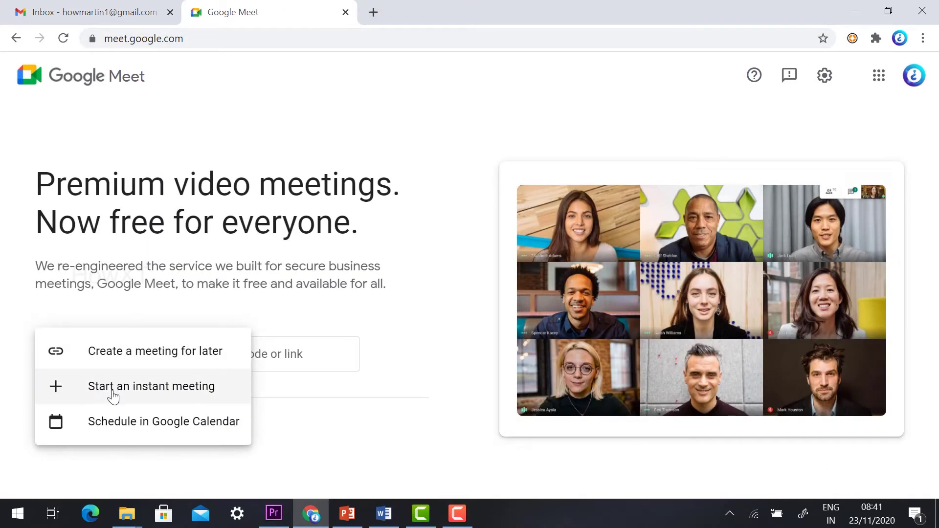
left_click(55, 389)
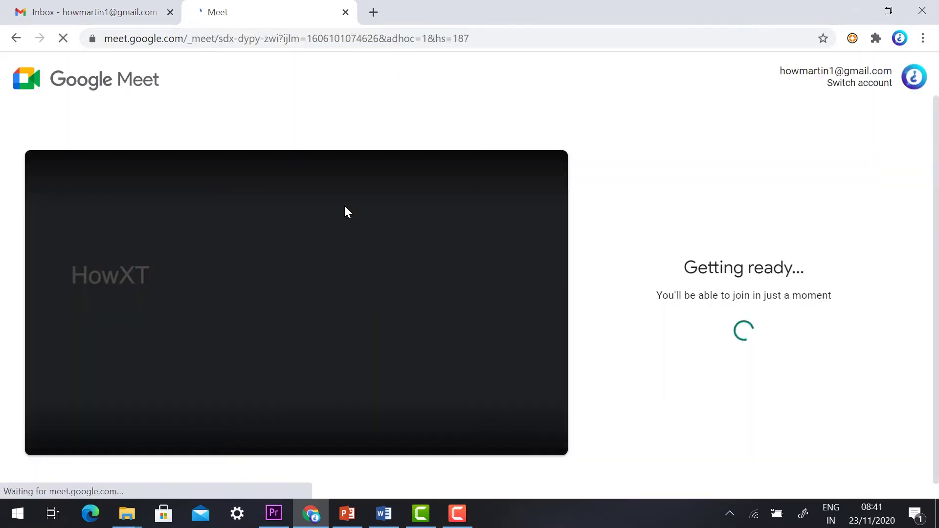
left_click(325, 423)
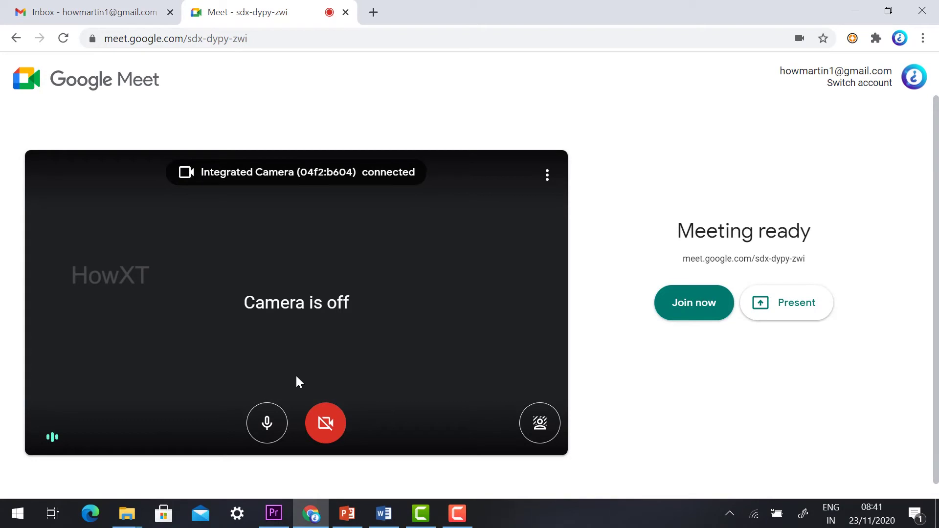
left_click(683, 308)
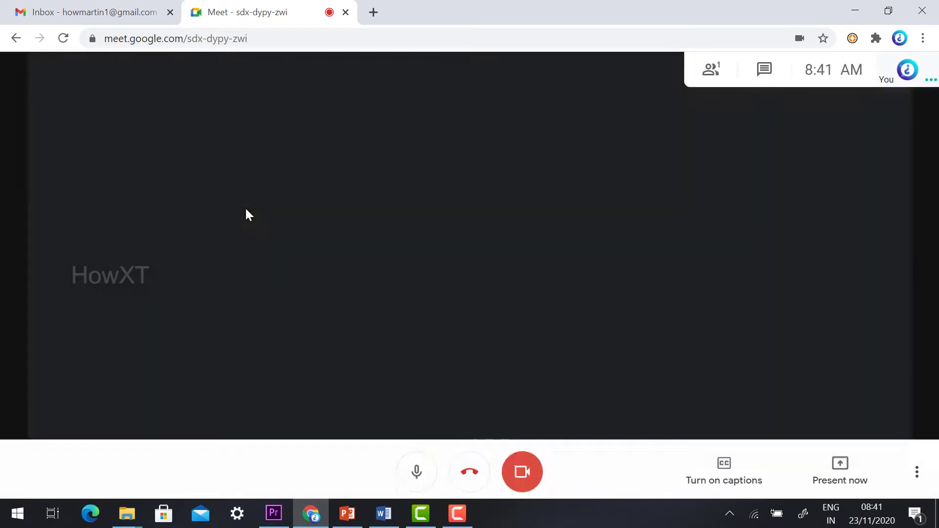
left_click(602, 179)
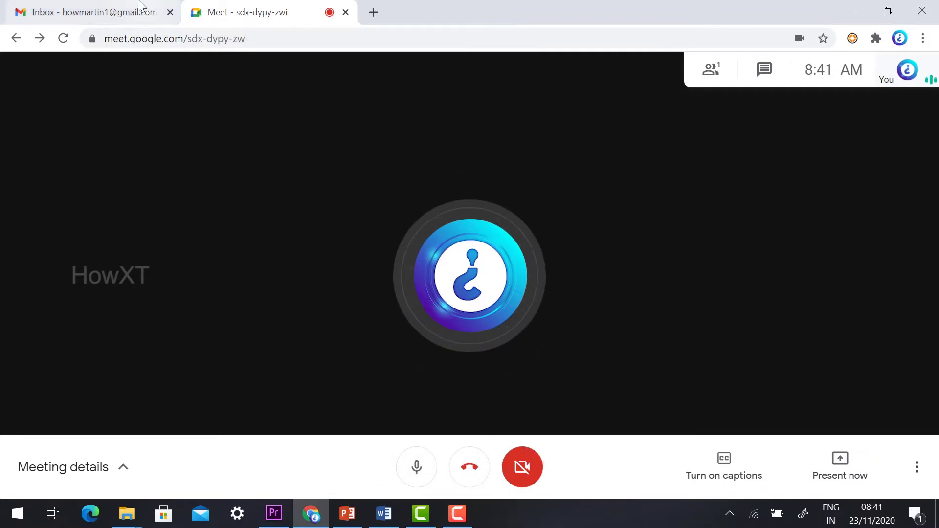
- Back in the Gmail inbox, open the Google apps panel and scroll down to Slides
left_click(109, 10)
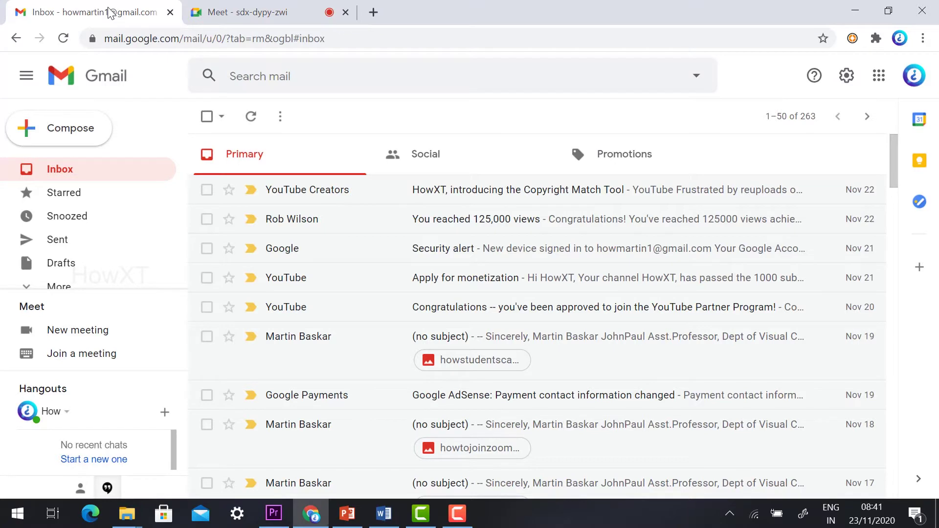
left_click(295, 6)
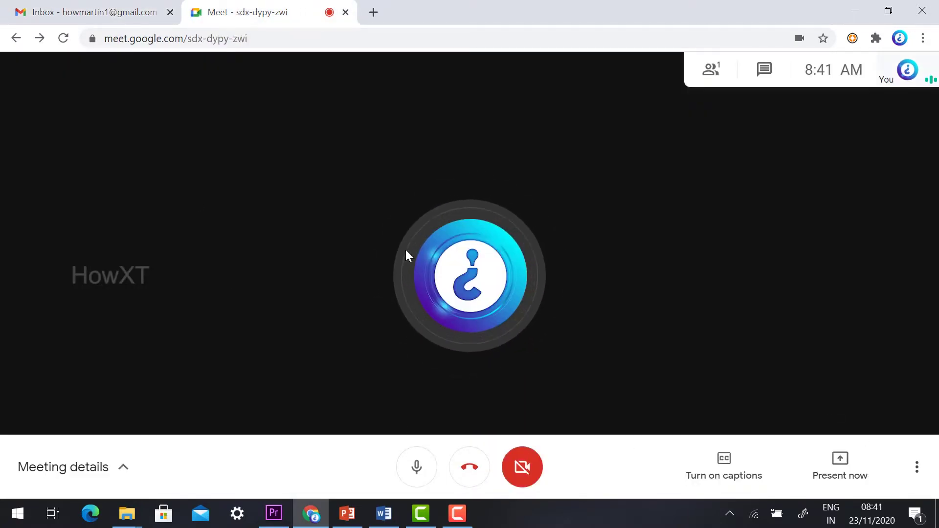
left_click(43, 21)
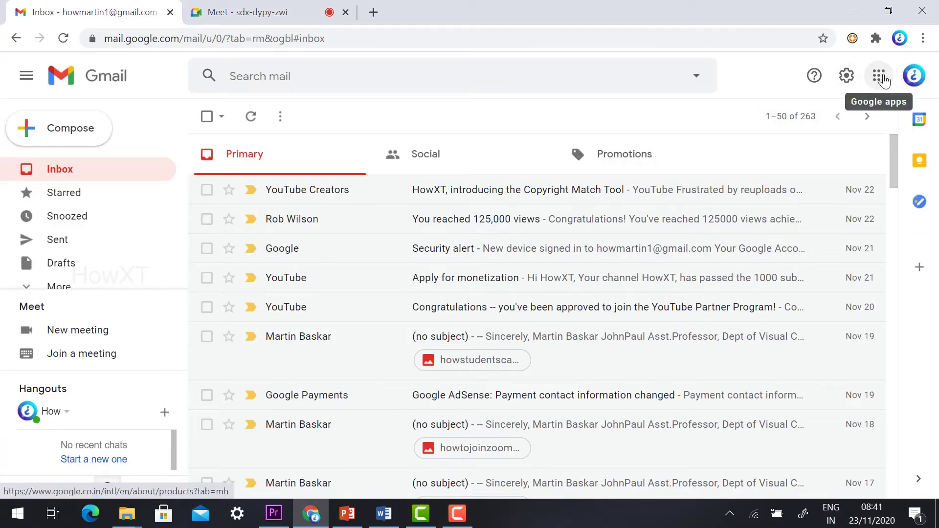
left_click(883, 78)
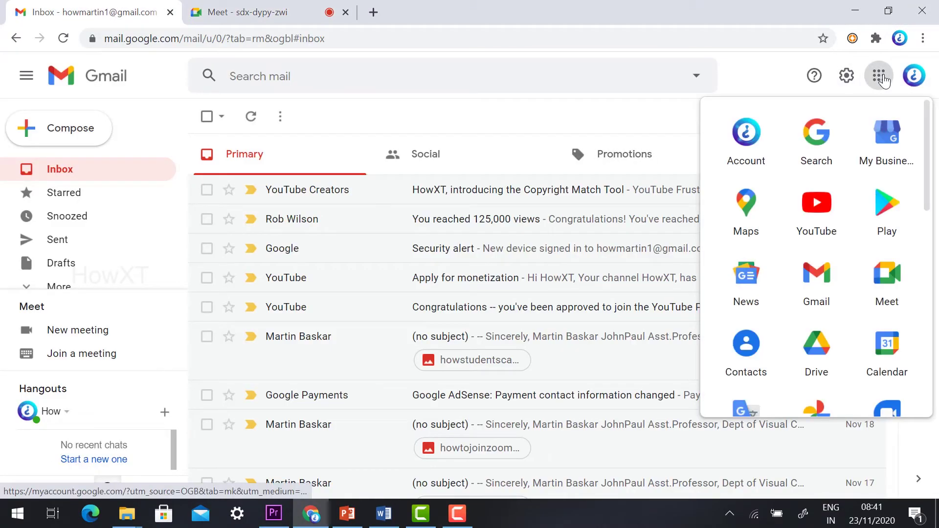
scroll(800, 217, "down", 5)
scroll(800, 218, "down", 3)
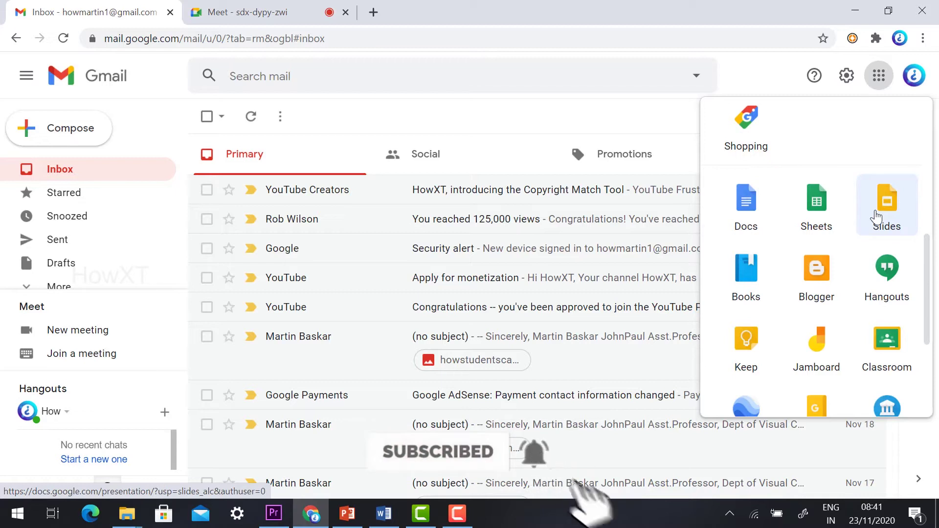
- Open Google Slides from the apps panel and from a 'google slides' web search, then return to the first Slides tab
left_click(876, 217)
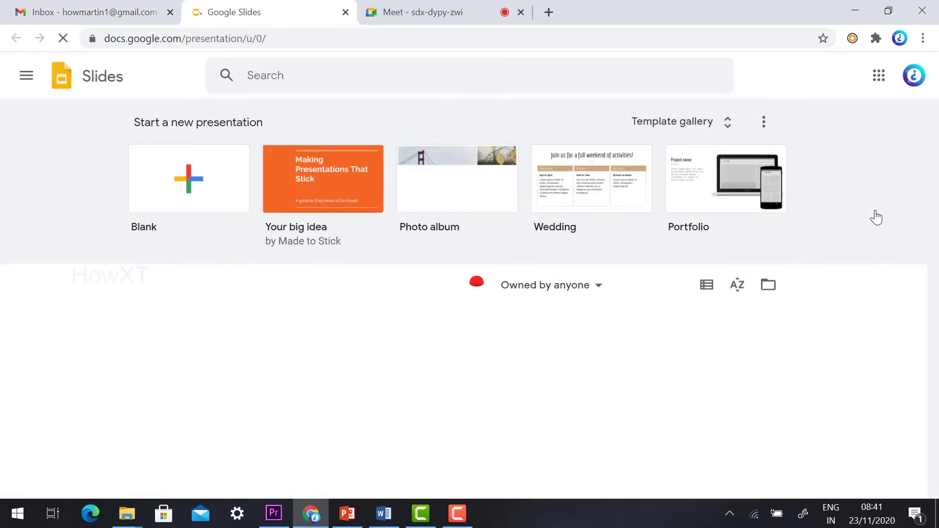
left_click(549, 12)
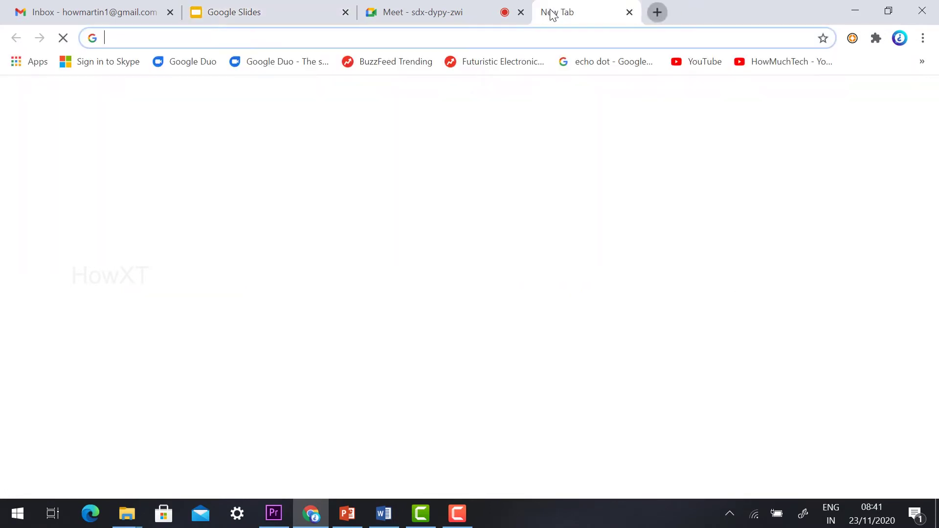
type("googlr")
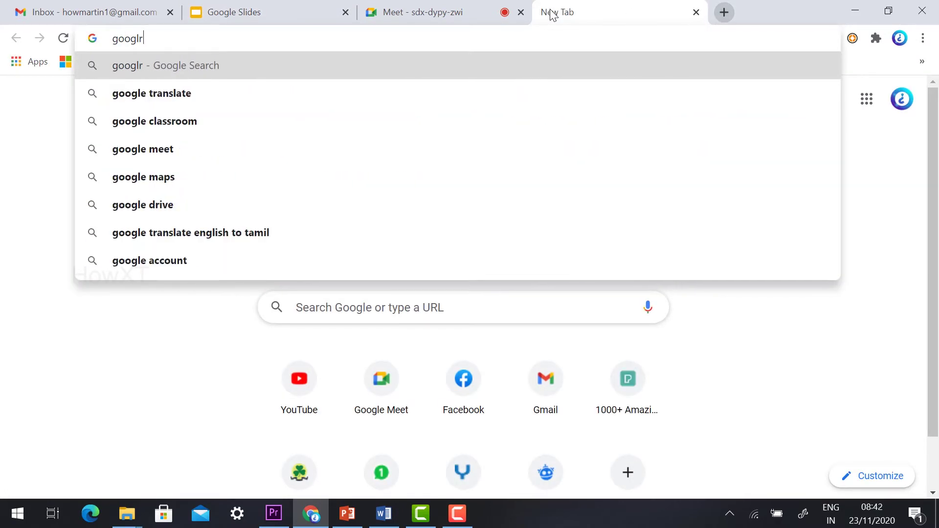
key("BackSpace")
type("e slides")
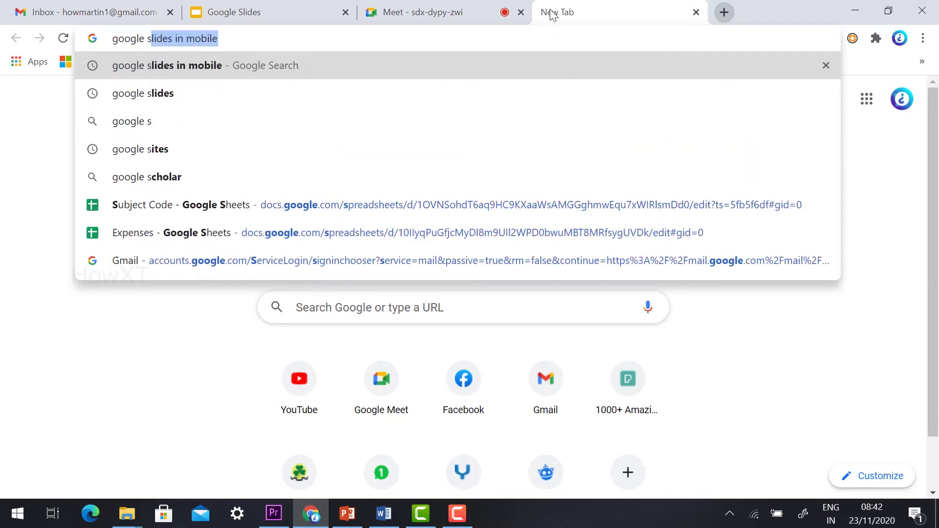
key("Return")
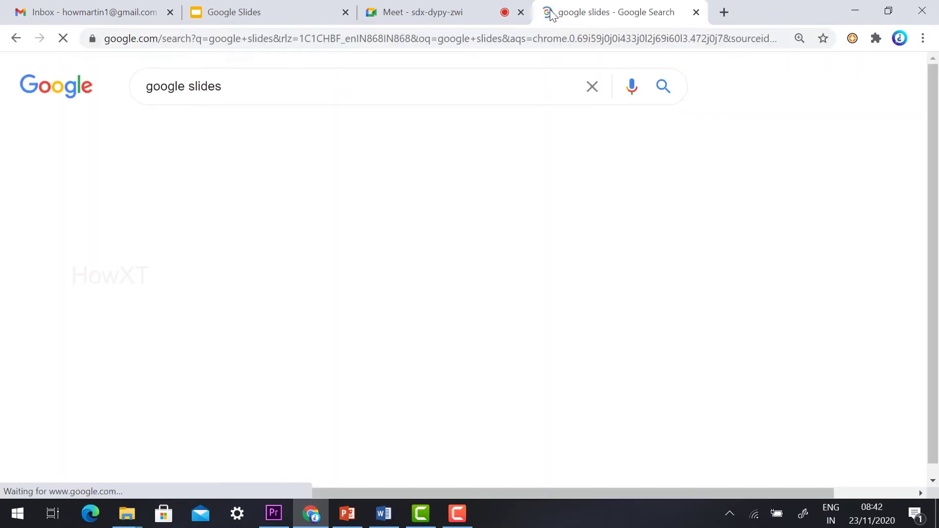
left_click(314, 221)
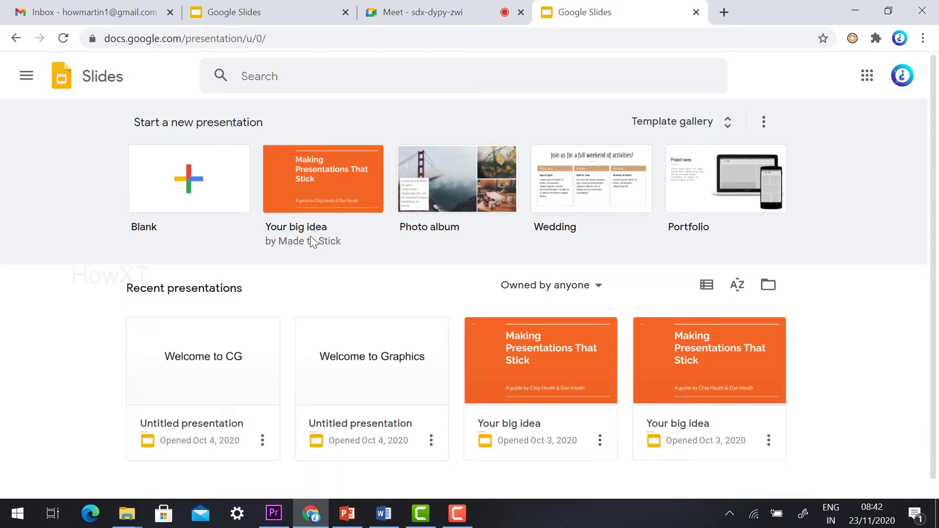
left_click(257, 6)
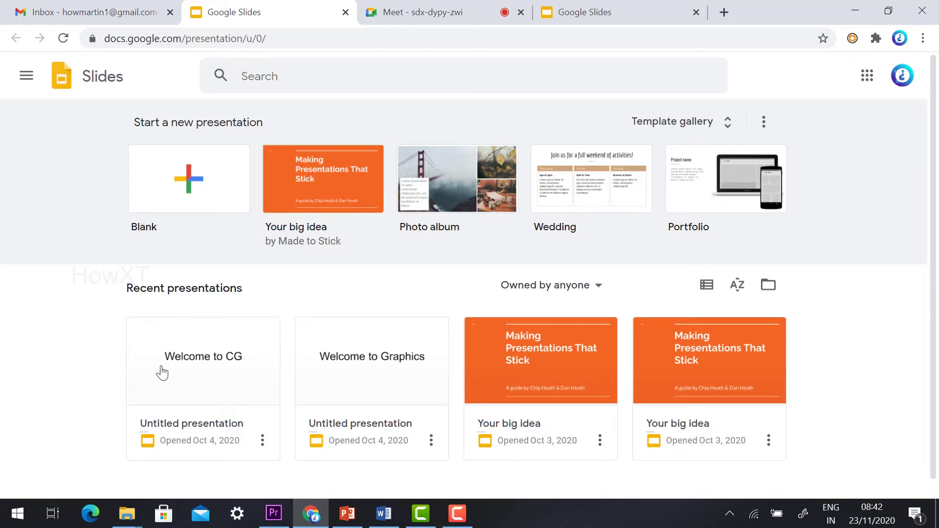
- Open the Welcome to CG presentation and look through slides 1 and 2
left_click(216, 364)
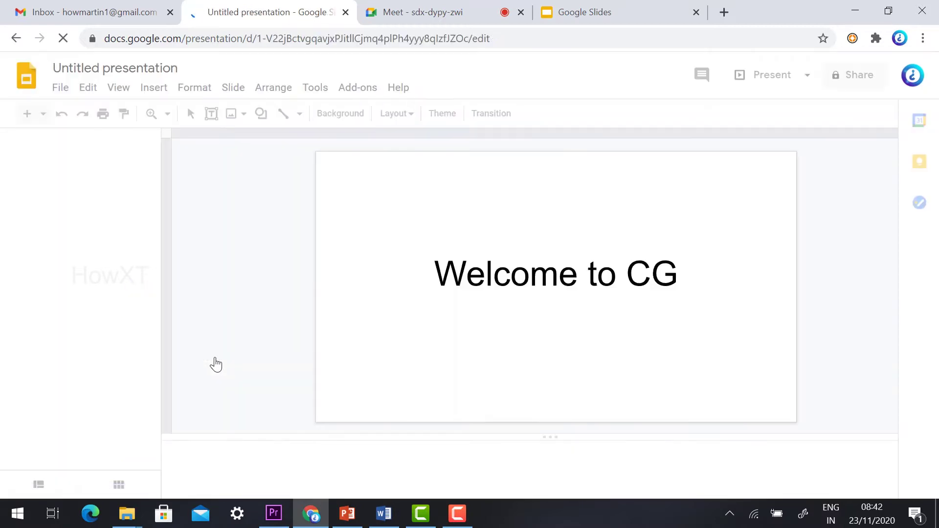
left_click(101, 247)
left_click(98, 190)
left_click(98, 232)
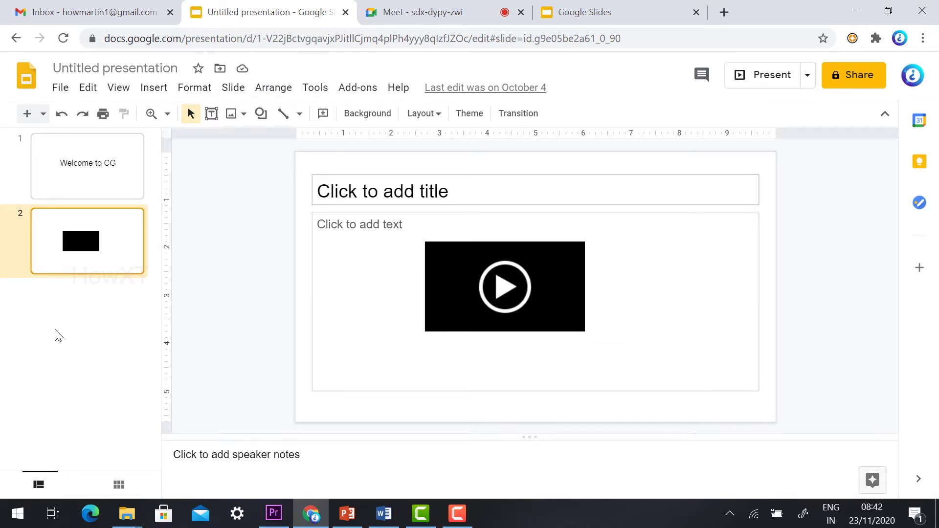
left_click(72, 197)
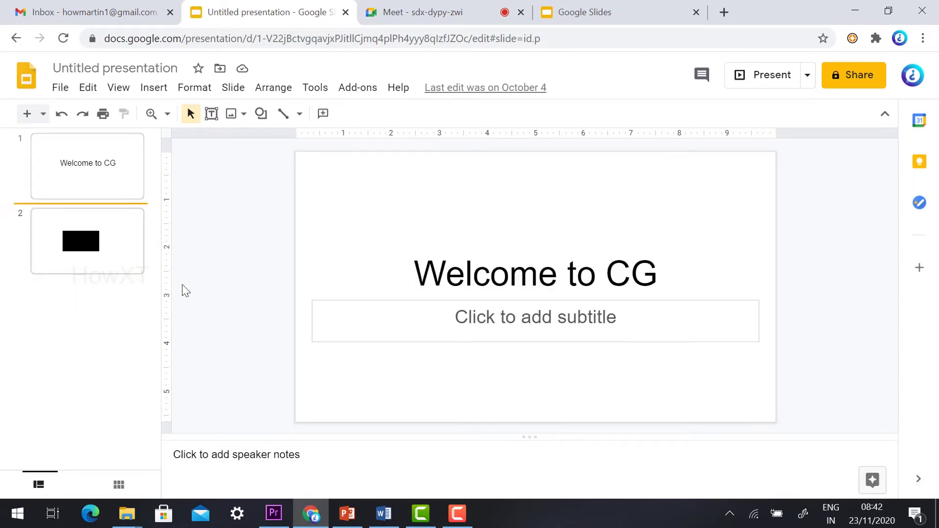
- Add a new slide with the title 'CG' and select its body text area
right_click(57, 335)
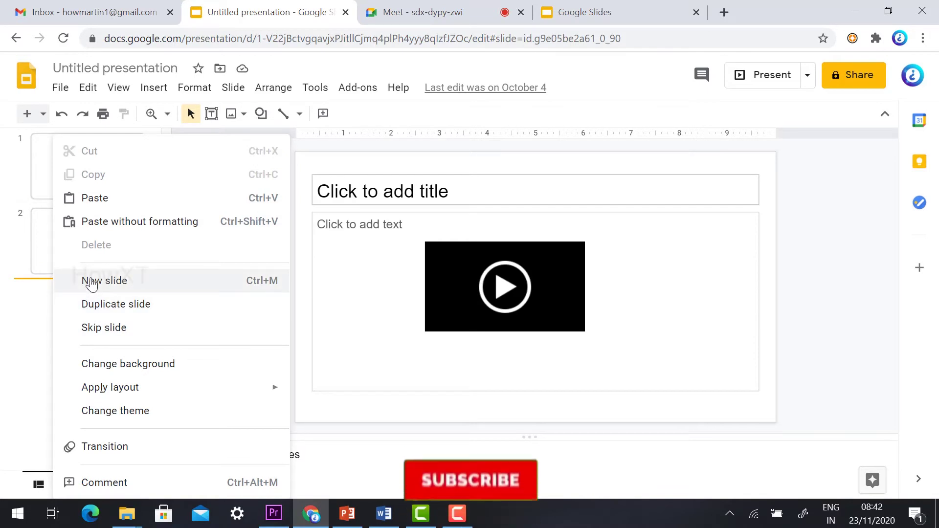
left_click(88, 279)
left_click(155, 88)
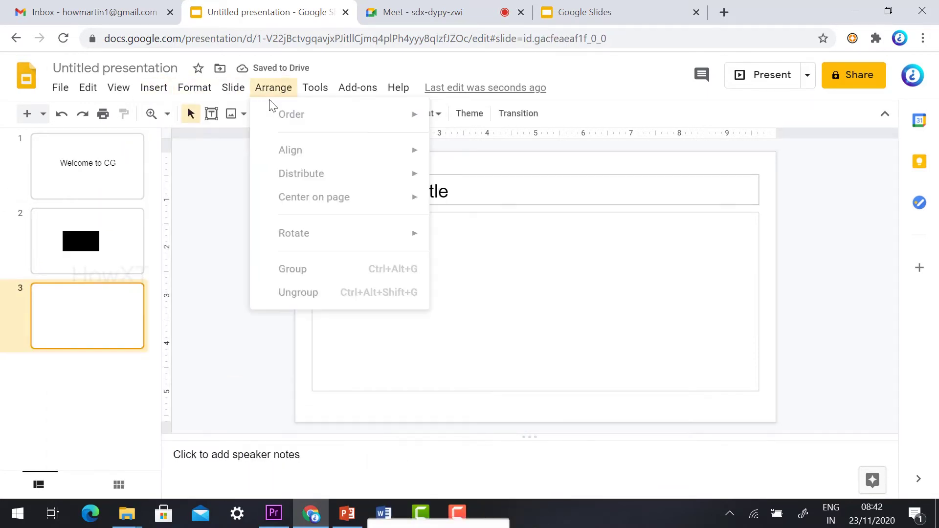
mouse_move(122, 89)
left_click(394, 192)
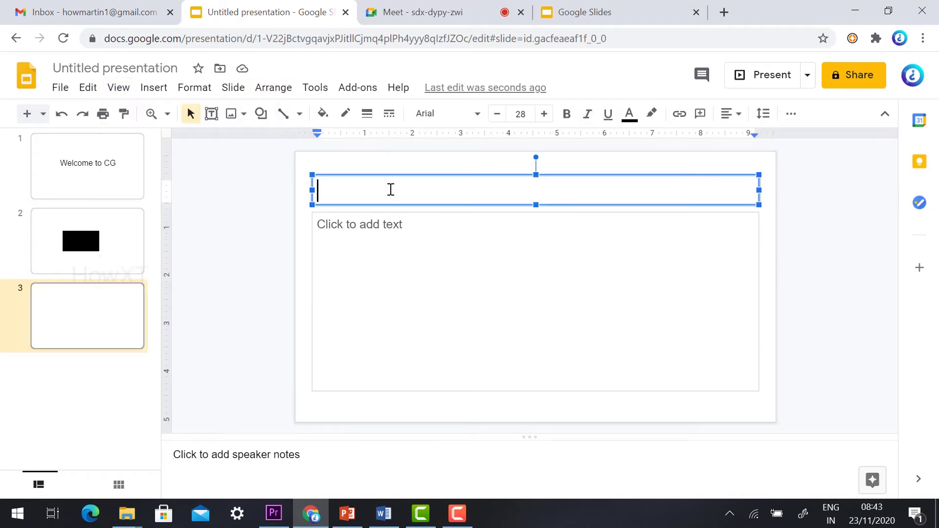
type("CG Option")
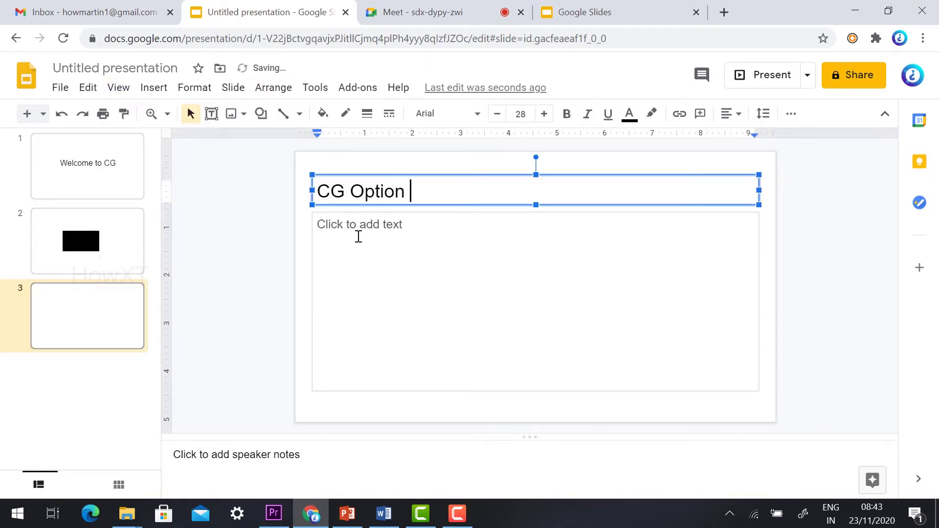
left_click(357, 237)
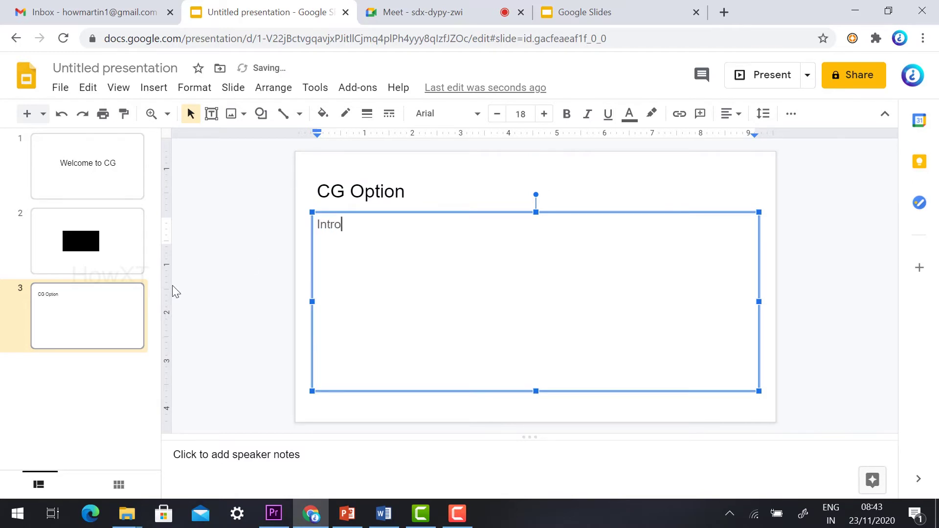
left_click(216, 264)
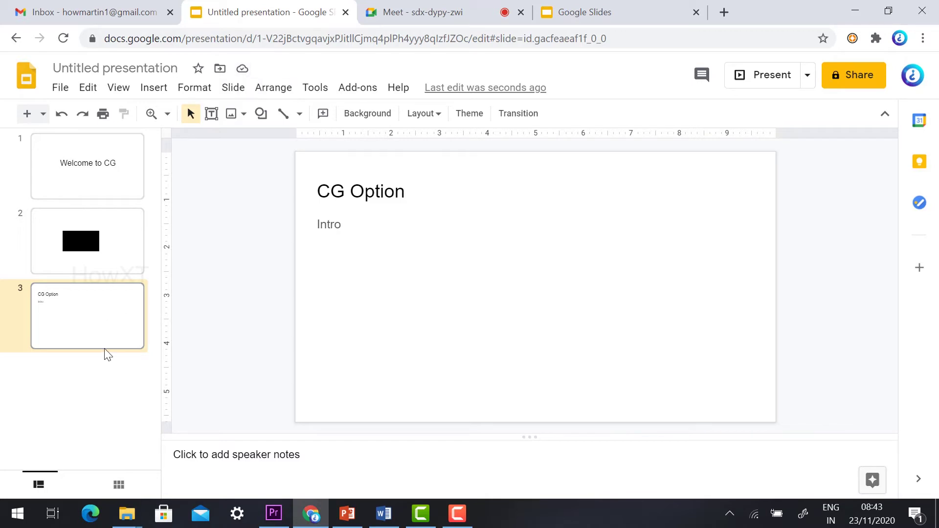
- Insert a blank slide after the CG Option slide and select its title placeholder
right_click(92, 389)
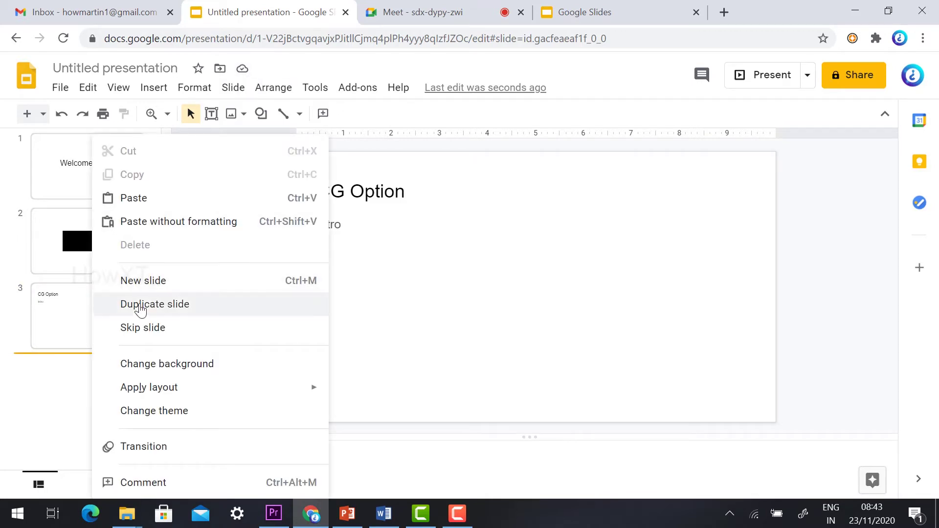
left_click(142, 283)
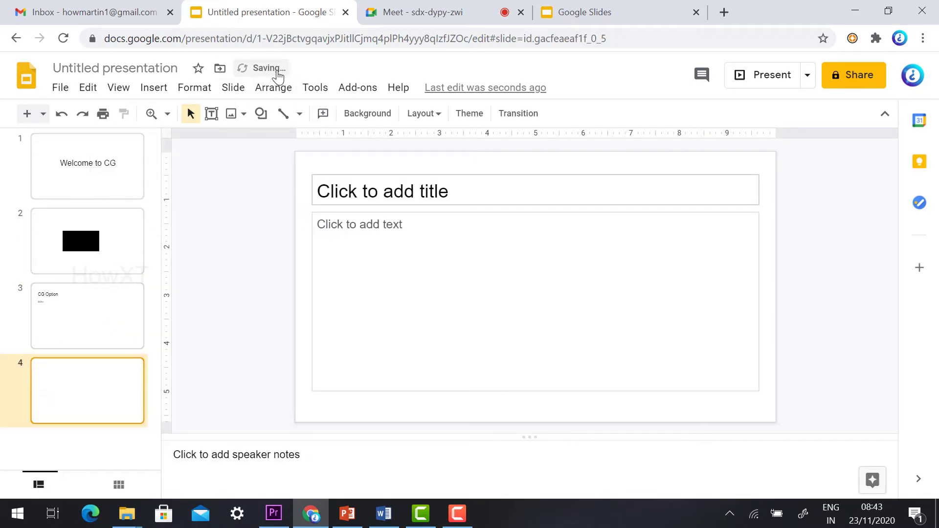
left_click(369, 199)
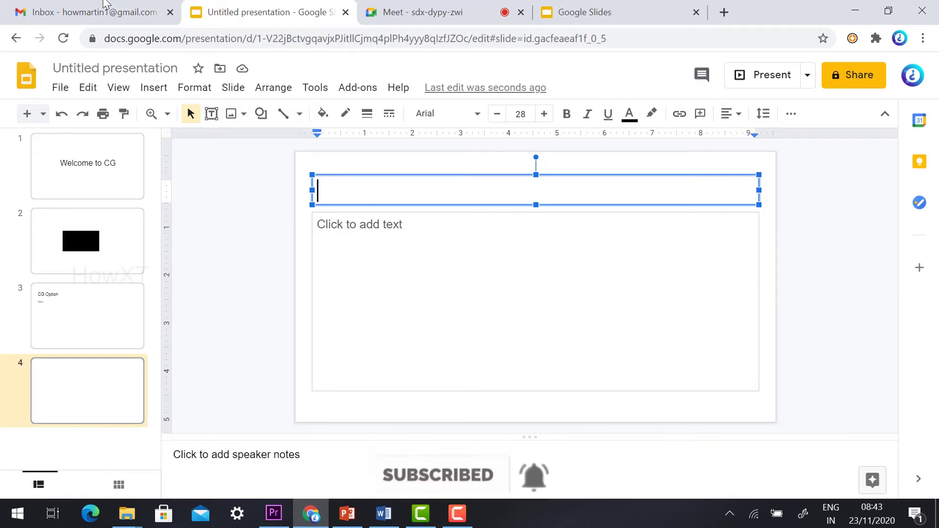
left_click(109, 10)
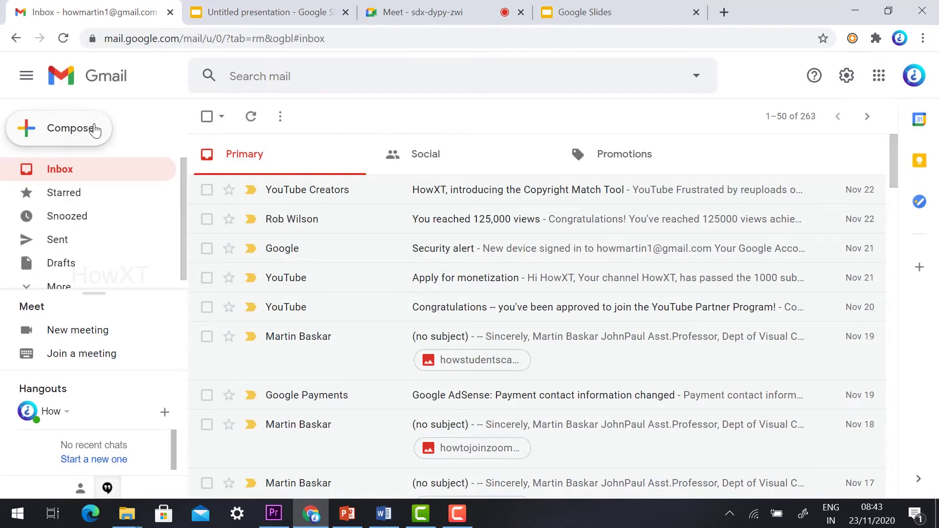
- Open Google Drive from the Gmail apps panel, then return to the presentation tab
left_click(94, 128)
left_click(873, 169)
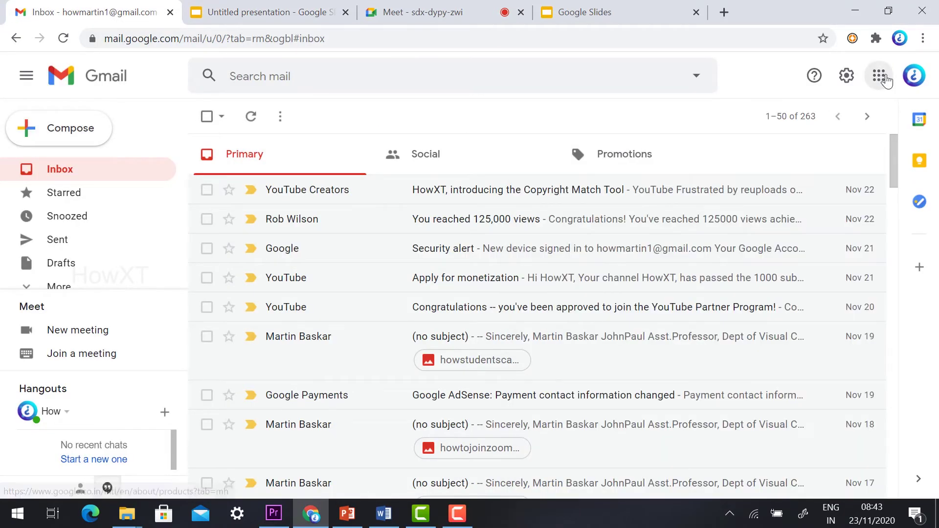
left_click(879, 75)
scroll(840, 220, "down", 1)
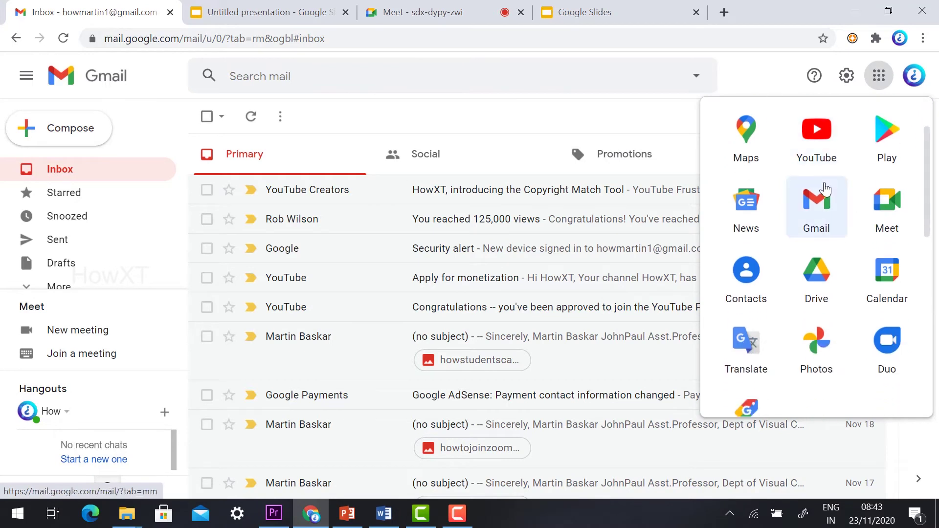
scroll(851, 210, "down", 1)
left_click(816, 198)
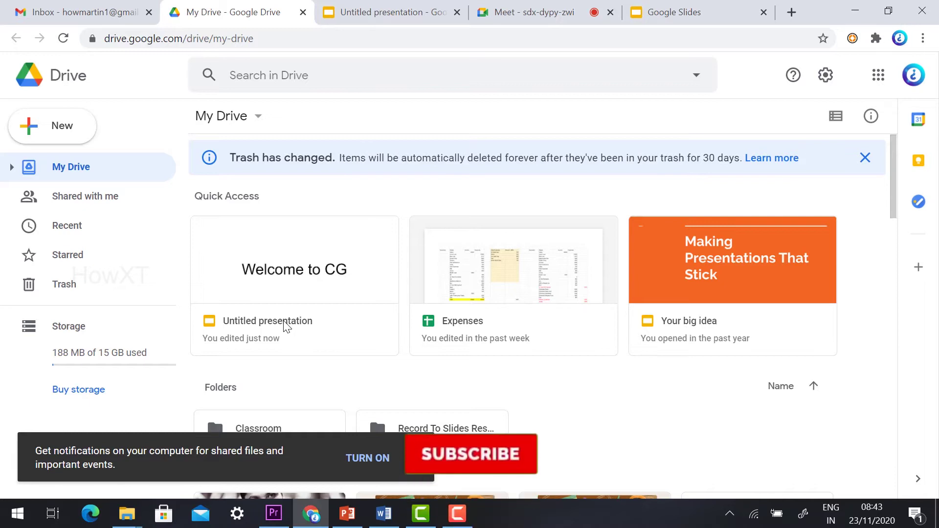
left_click(428, 6)
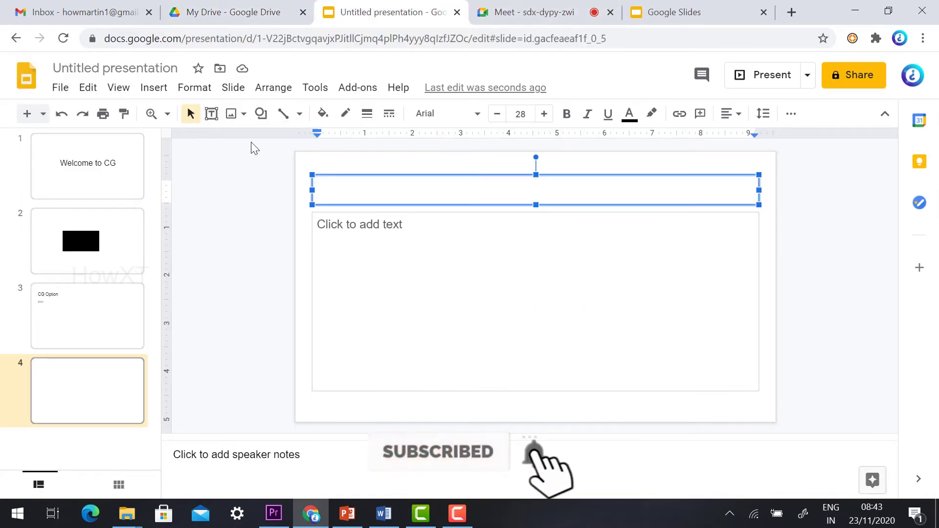
left_click(106, 165)
- Share your entire screen with the sdx-dypy-zwi call and dismiss the sharing notices
left_click(496, 11)
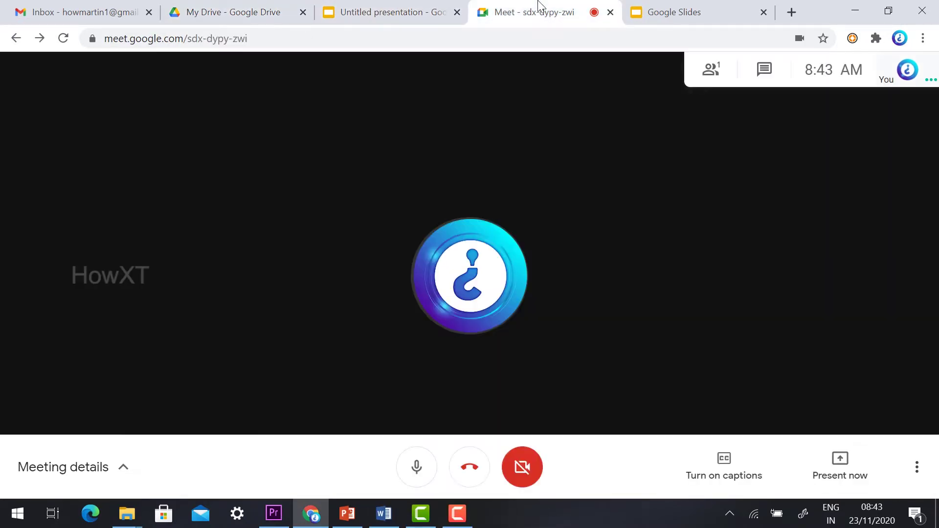
left_click(839, 469)
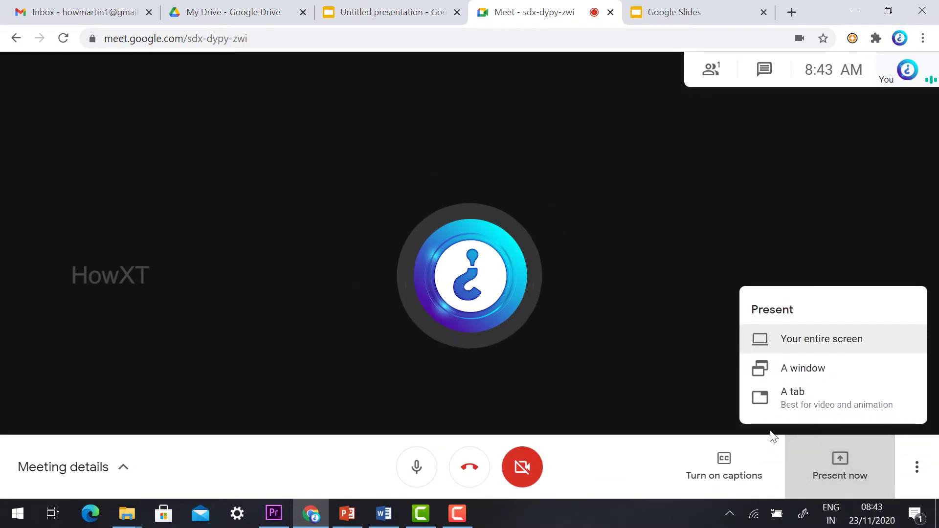
left_click(836, 344)
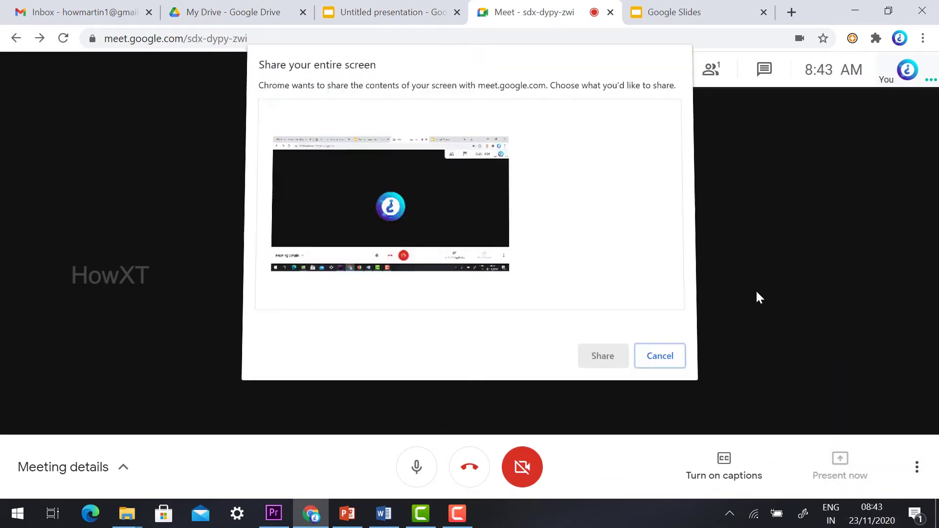
left_click(376, 230)
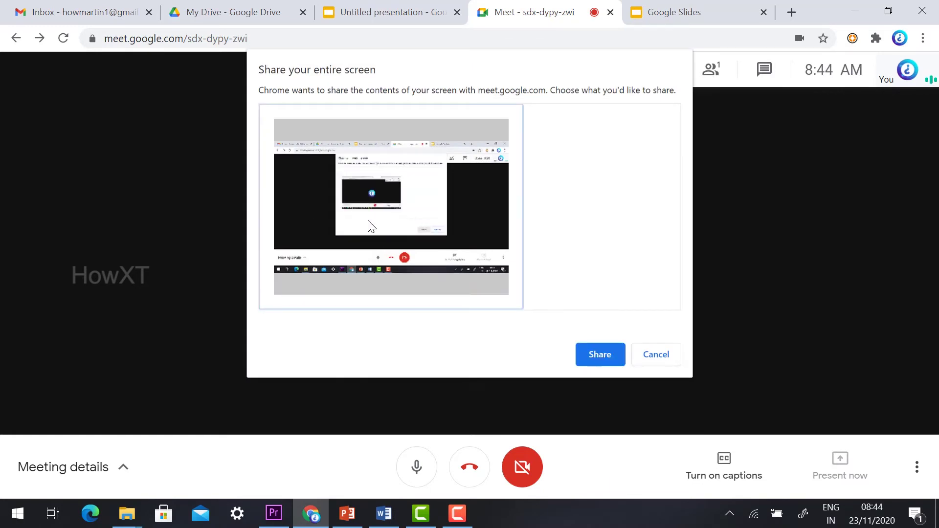
left_click(616, 357)
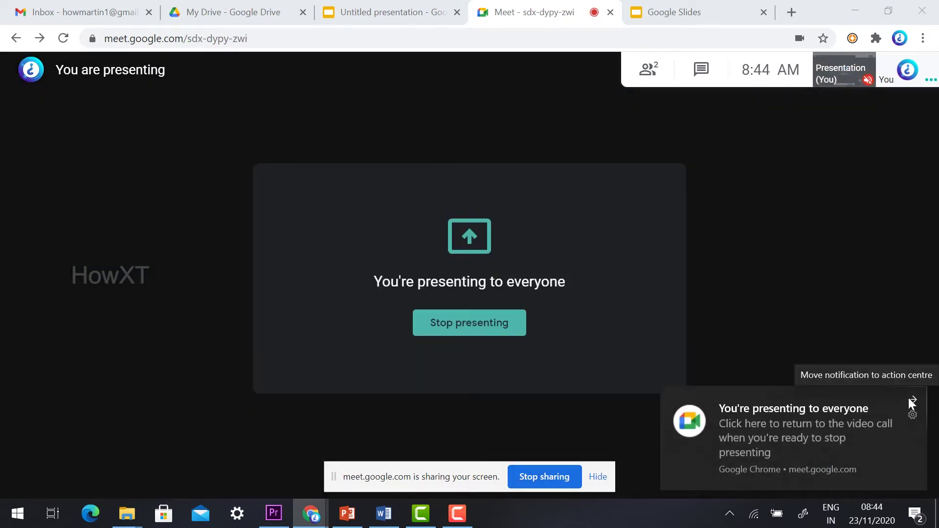
left_click(912, 400)
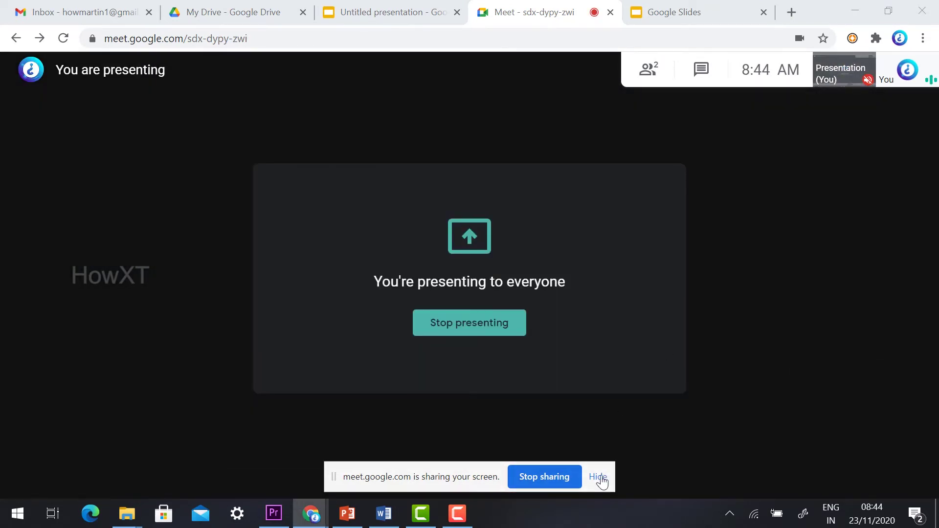
left_click(597, 476)
- Present the Slides deck full screen, advance to slide 3, 'CG Option', and exit with Esc
left_click(362, 7)
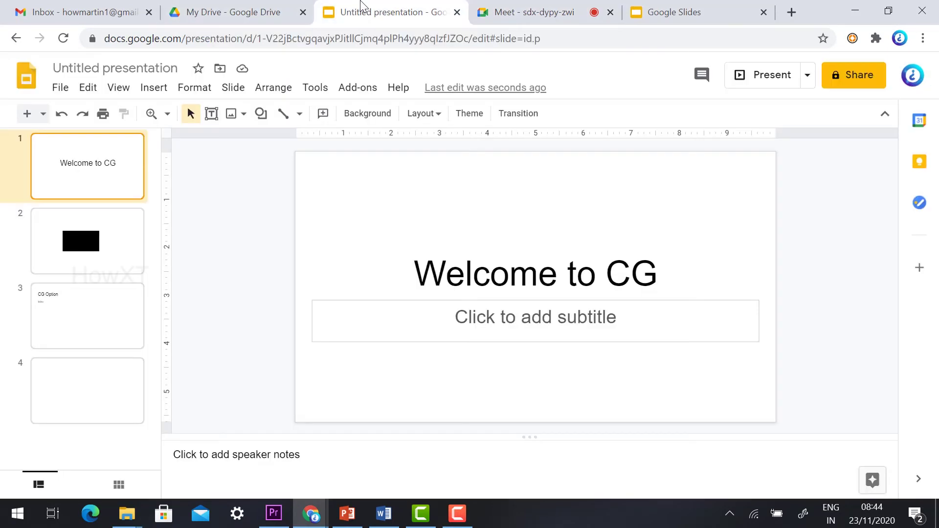
left_click(912, 391)
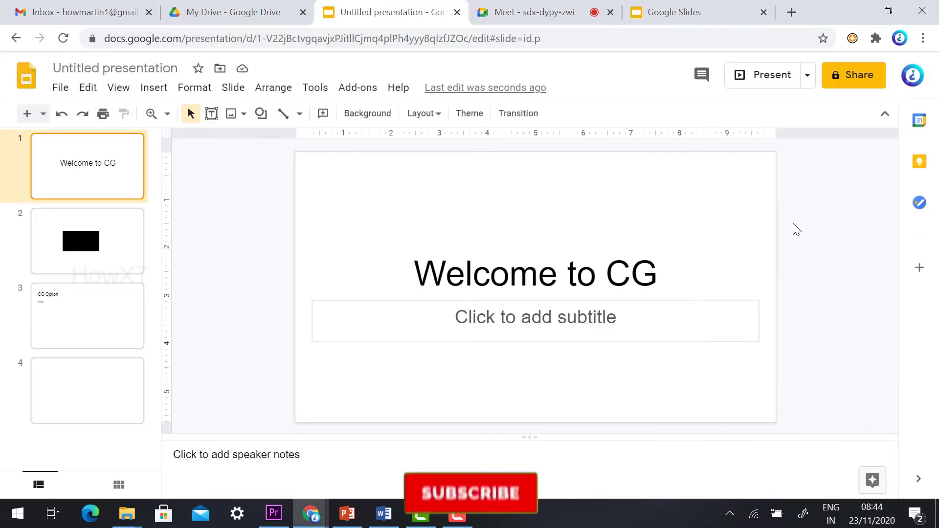
left_click(769, 75)
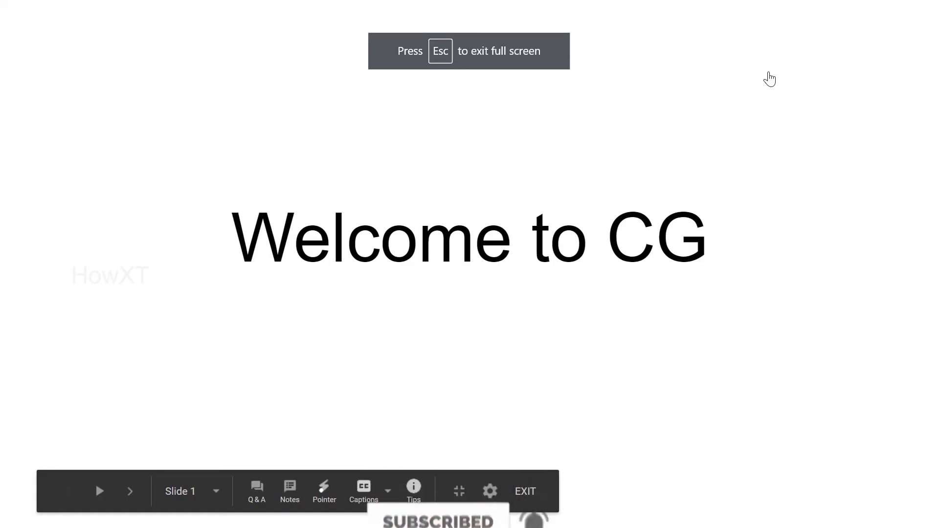
key("Right")
key("Right")
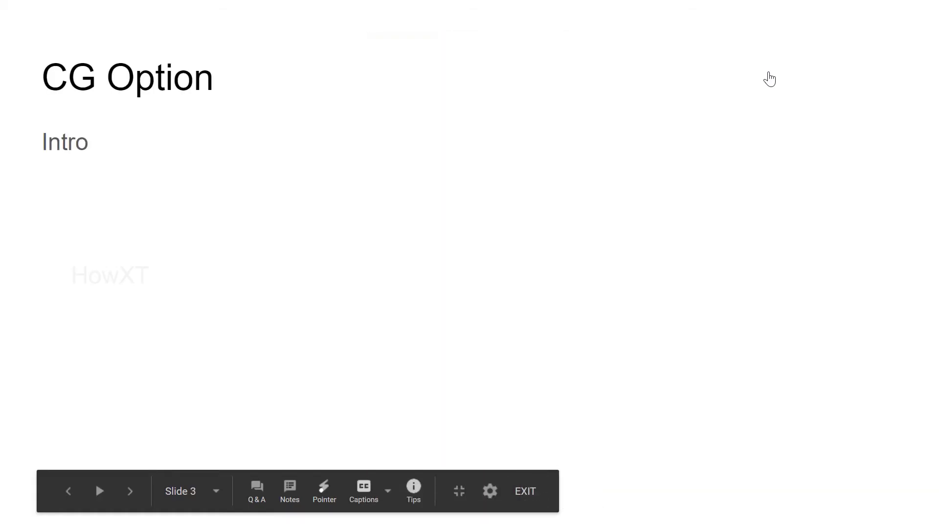
key("Escape")
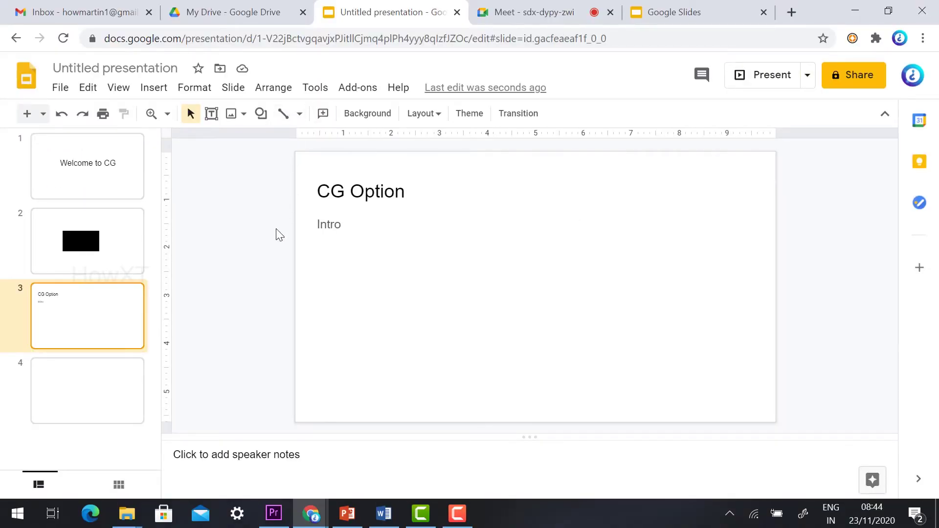
- Stop presenting the screen in the sdx-dypy-zwi Meet call
left_click(549, 10)
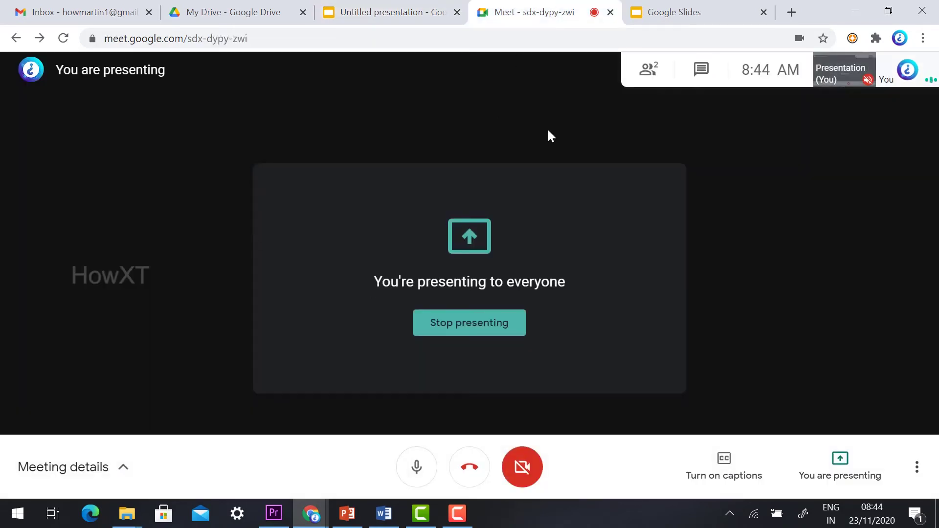
left_click(386, 12)
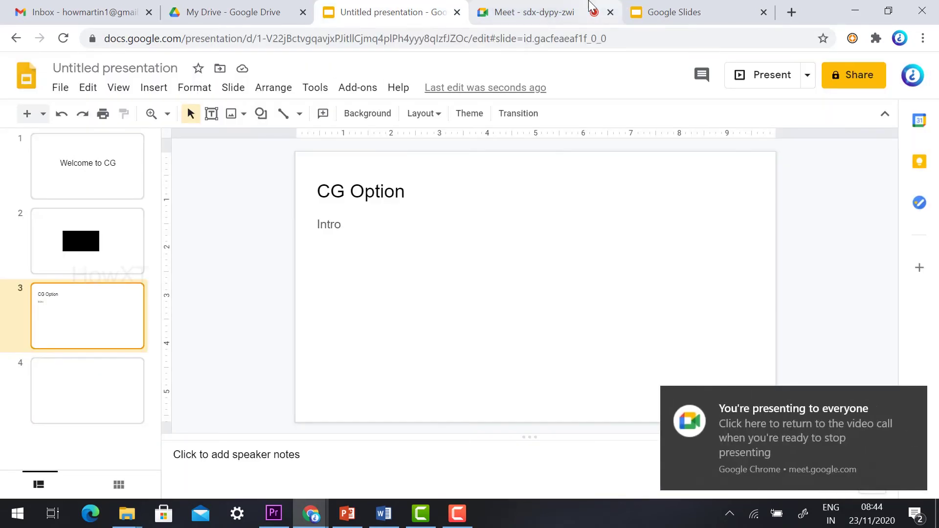
left_click(591, 5)
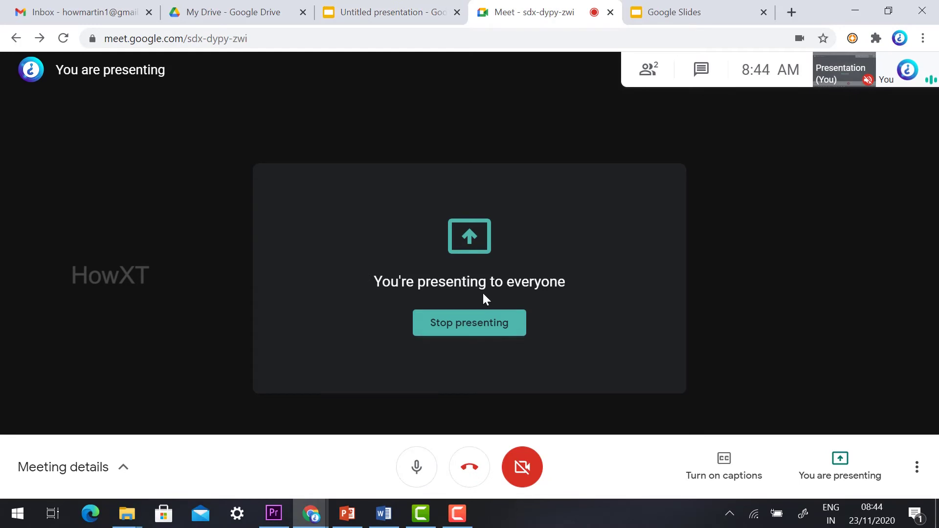
left_click(461, 324)
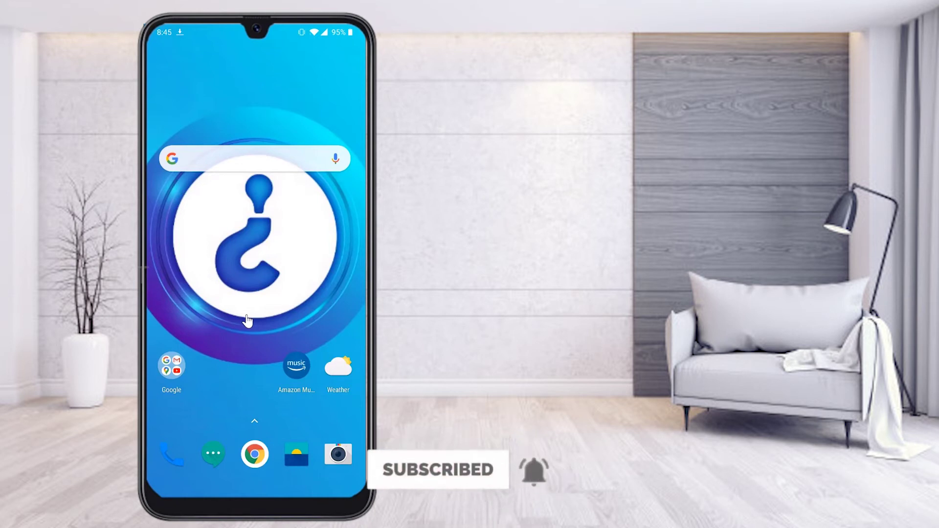
- Search the Play Store for 'slides' to find the Google Slides app
scroll(247, 321, "down", 2)
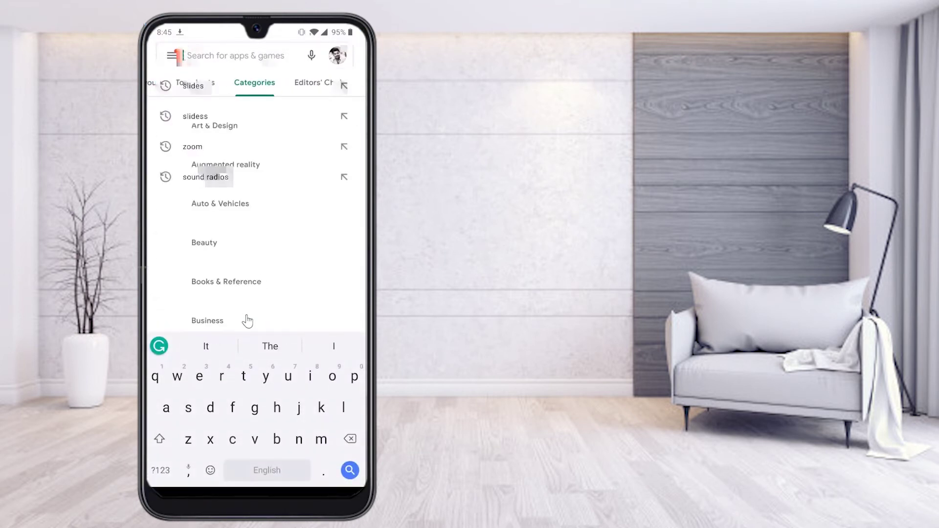
type("slid")
type("es")
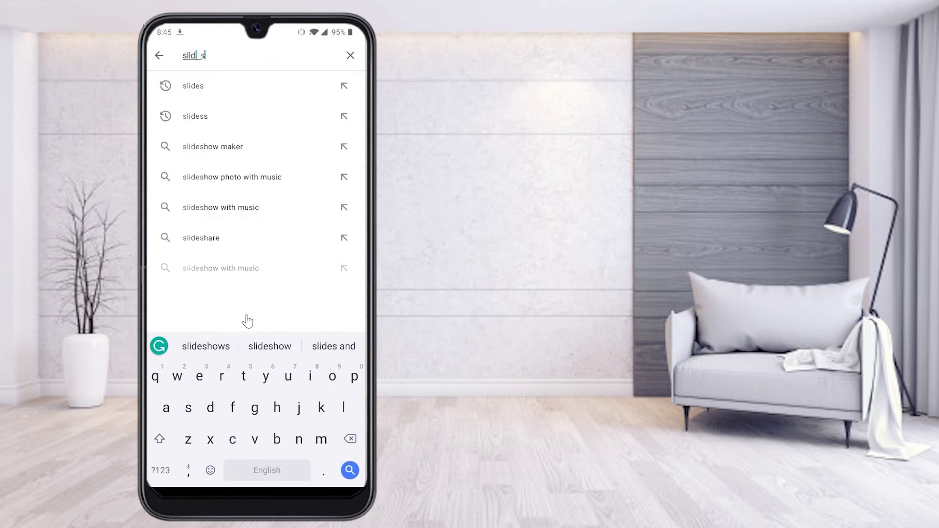
key("Return")
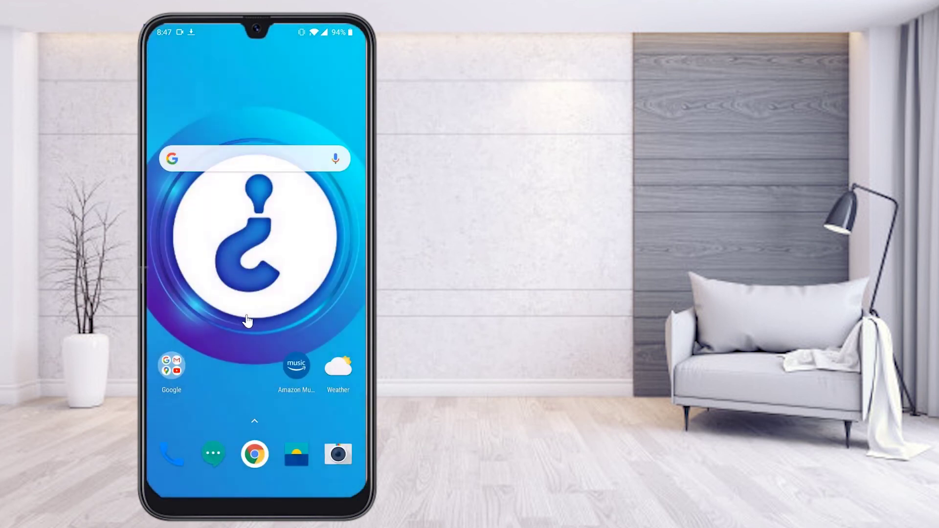
- Leave the open Class X presentation and go back to the Slides presentations list
scroll(247, 320, "down", 10)
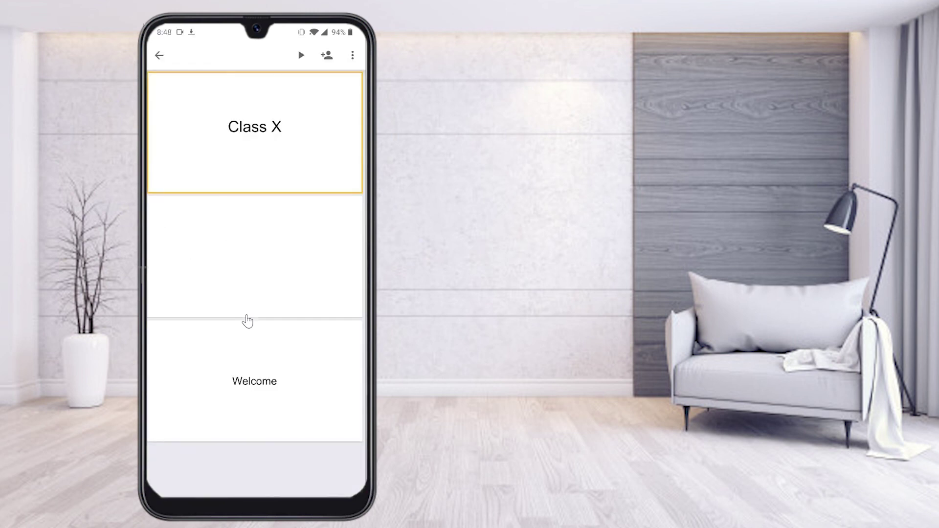
key("Escape")
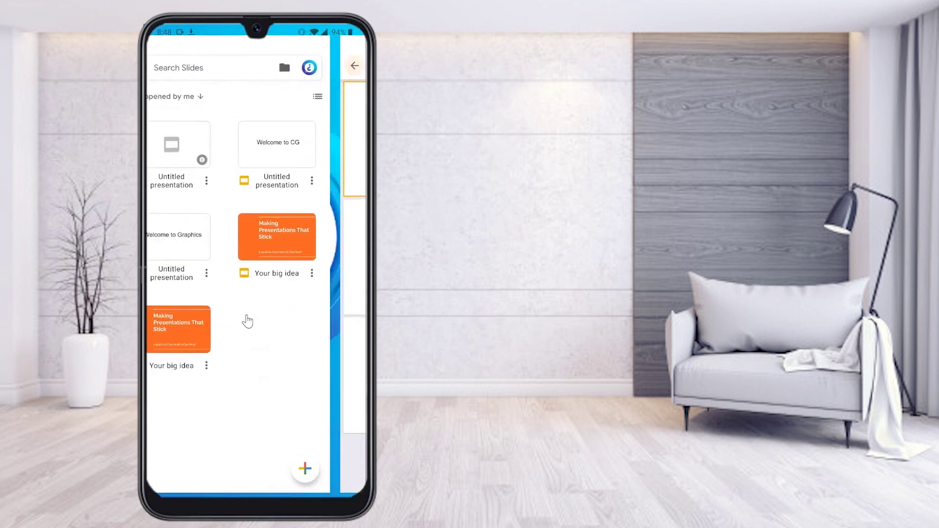